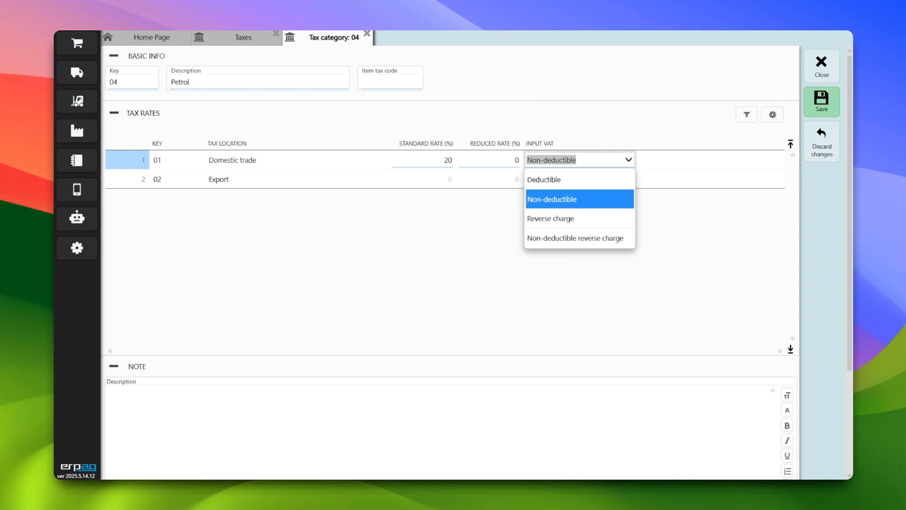
Step: Keep Domestic trade input VAT as Non-deductible in the Petrol tax category, save it, and close the tax pages
{"action": "left_click", "coordinate": [589, 166]}
{"action": "left_click", "coordinate": [594, 161]}
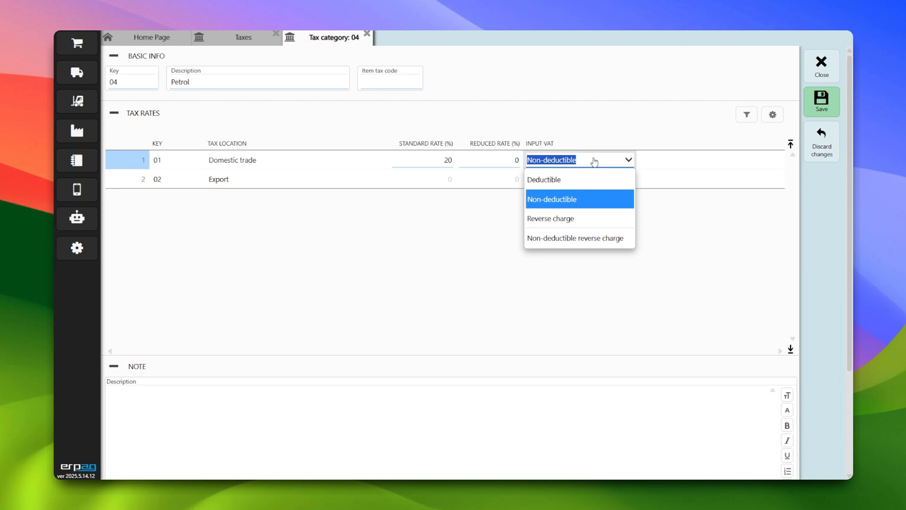
{"action": "left_click", "coordinate": [594, 162]}
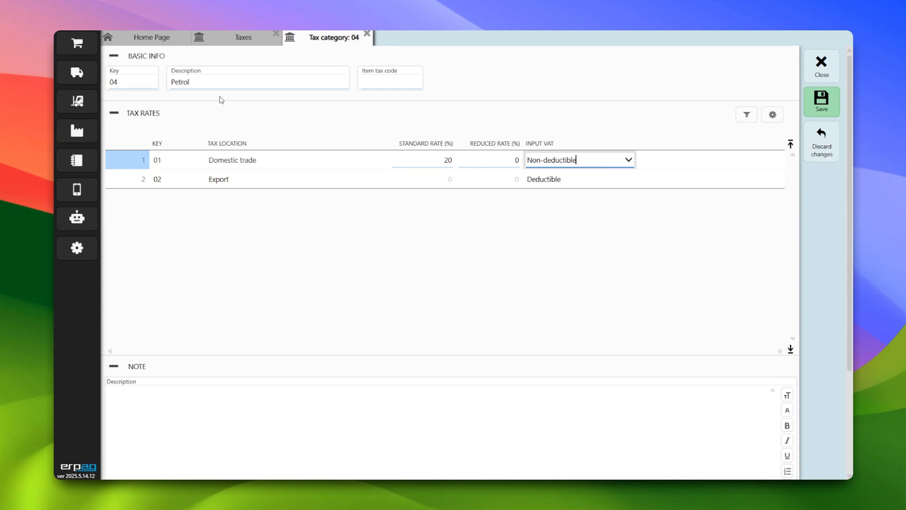
{"action": "left_click", "coordinate": [821, 102]}
{"action": "left_click", "coordinate": [822, 62]}
{"action": "left_click", "coordinate": [822, 63]}
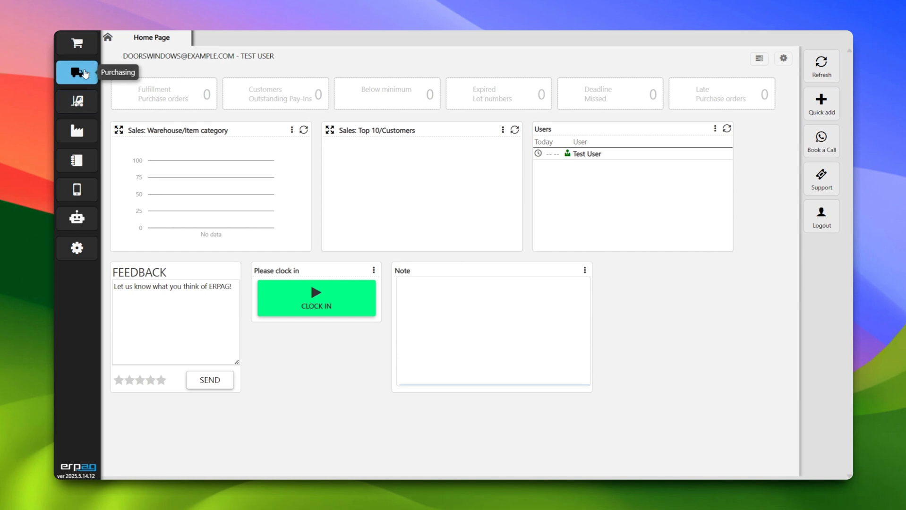
Step: Open the Unleaded petrol item from Products and services, check its tax category, and close it
{"action": "left_click", "coordinate": [79, 74]}
{"action": "left_click", "coordinate": [77, 101]}
{"action": "left_click", "coordinate": [138, 78]}
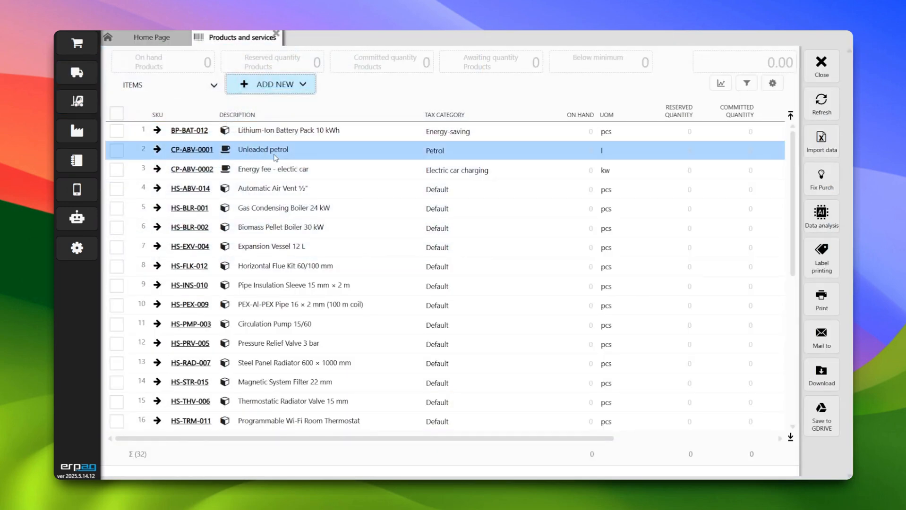
{"action": "left_click", "coordinate": [198, 148]}
{"action": "left_click", "coordinate": [155, 139]}
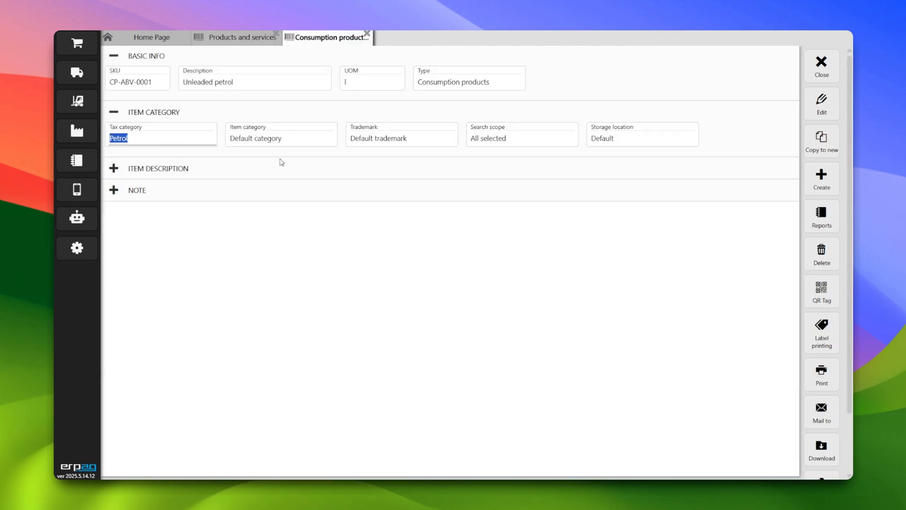
{"action": "left_click", "coordinate": [137, 138]}
{"action": "left_click", "coordinate": [816, 71]}
Step: Open the electric car energy fee item, check its tax category, and close the item and the product list
{"action": "left_click", "coordinate": [402, 169]}
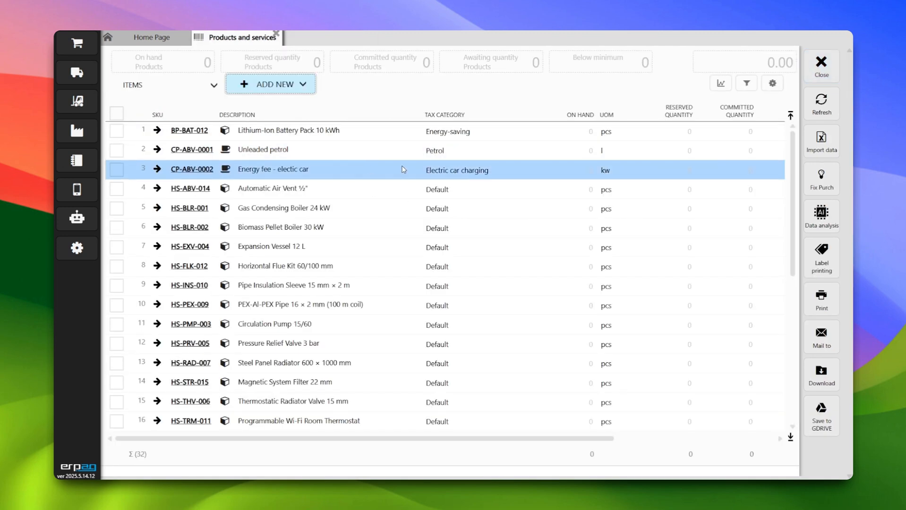
{"action": "left_click", "coordinate": [206, 170]}
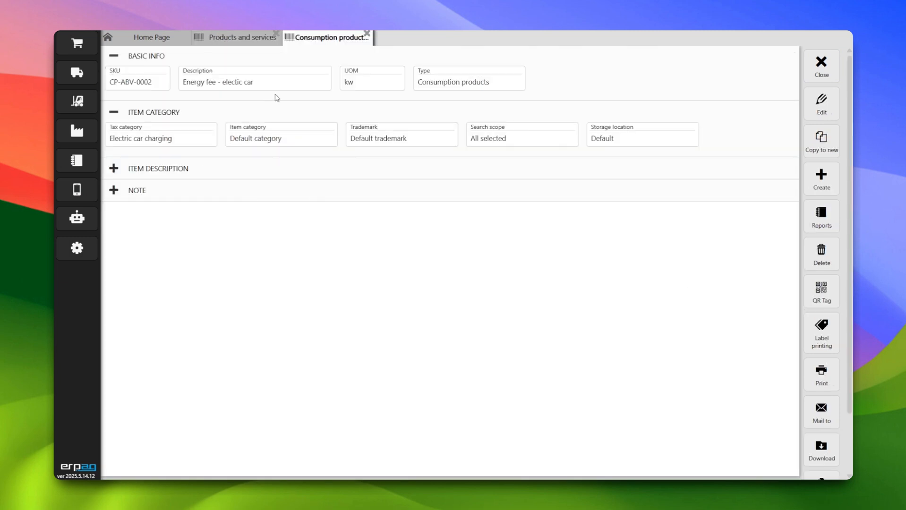
{"action": "double_click", "coordinate": [159, 140]}
{"action": "left_click", "coordinate": [160, 141]}
{"action": "left_click", "coordinate": [821, 65]}
{"action": "left_click", "coordinate": [821, 65]}
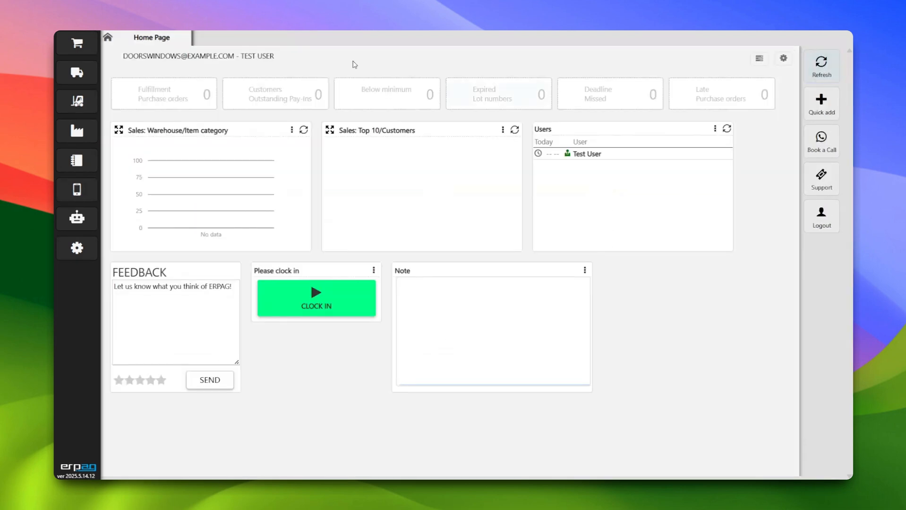
Step: Create a new standard purchase order with BP as the supplier
{"action": "left_click", "coordinate": [78, 73]}
{"action": "left_click", "coordinate": [160, 74]}
{"action": "left_click", "coordinate": [259, 84]}
{"action": "left_click", "coordinate": [233, 138]}
{"action": "left_click", "coordinate": [237, 166]}
Step: Add Unleaded petrol (CP-ABV-0001) and the electric car energy fee (CP-ABV-0002) as order lines
{"action": "left_click", "coordinate": [336, 217]}
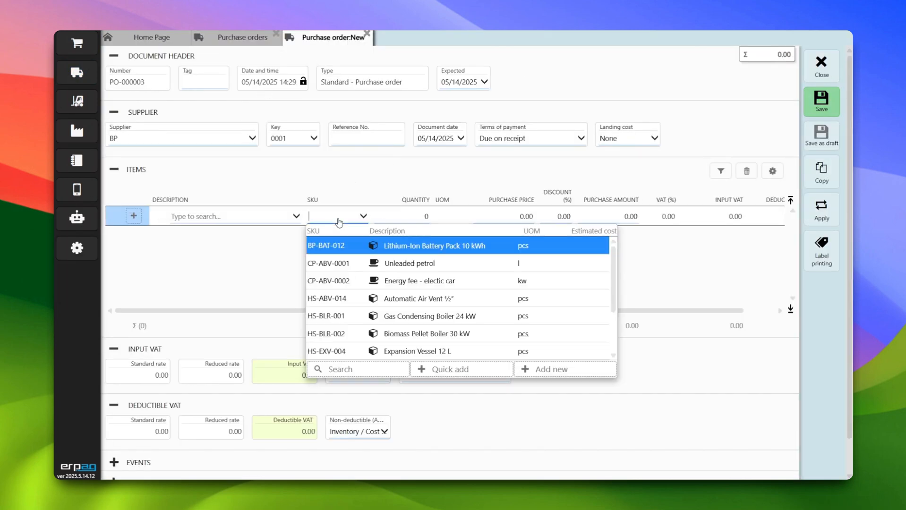
{"action": "left_click", "coordinate": [383, 262]}
{"action": "left_click", "coordinate": [355, 238]}
{"action": "left_click", "coordinate": [404, 300]}
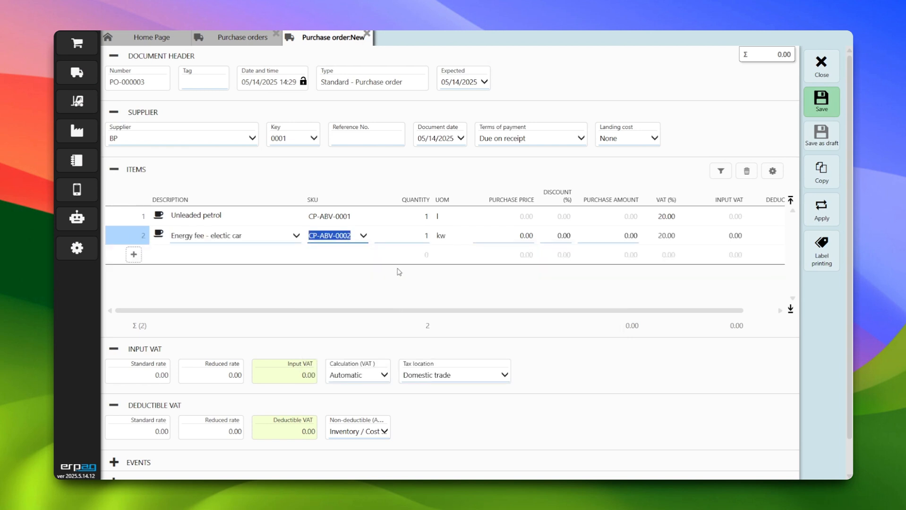
Step: Set the Unleaded petrol line to a quantity of 40 and a purchase price of 2.00
{"action": "left_click", "coordinate": [395, 217]}
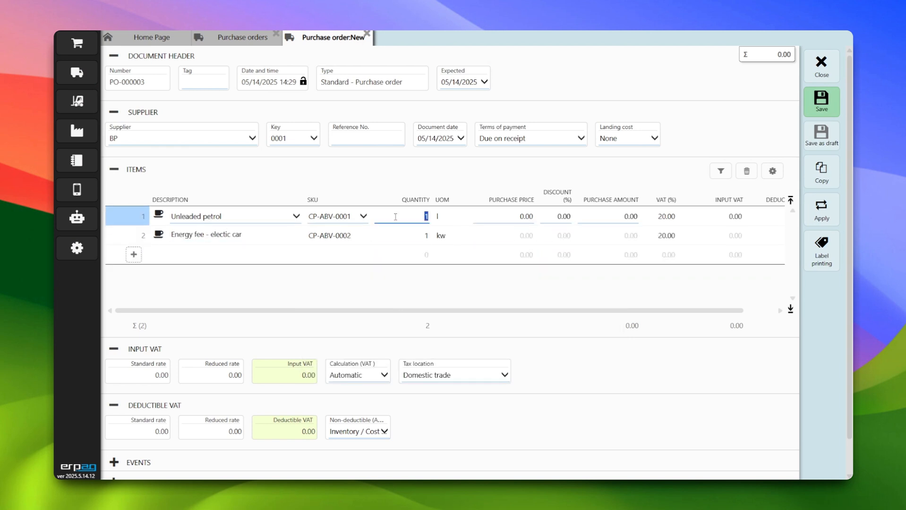
{"action": "key", "text": "Tab"}
{"action": "key", "text": "Tab"}
{"action": "type", "text": "2"}
{"action": "key", "text": "Tab"}
Step: Set the electric car energy fee line to a quantity of 75 and a purchase price of 0.45
{"action": "left_click", "coordinate": [416, 235]}
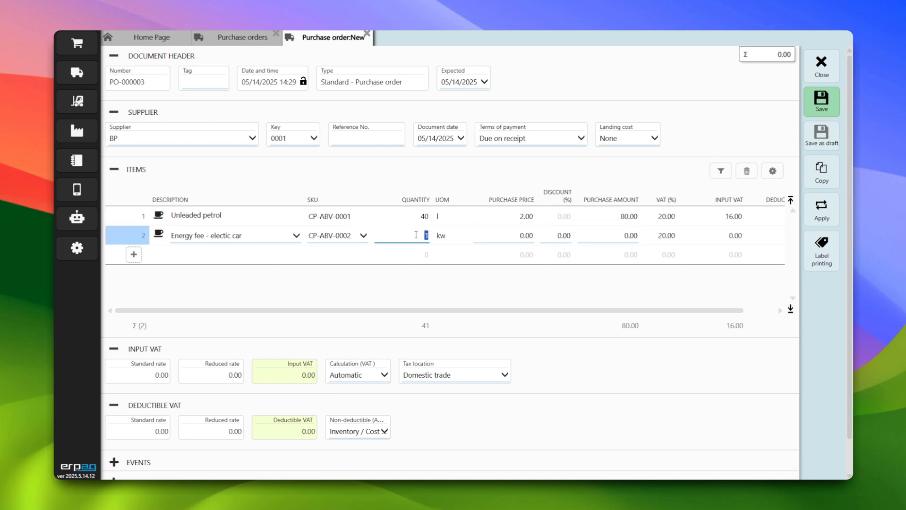
{"action": "type", "text": "75"}
{"action": "key", "text": "Tab"}
{"action": "key", "text": "Tab"}
{"action": "type", "text": "0.45"}
{"action": "key", "text": "Tab"}
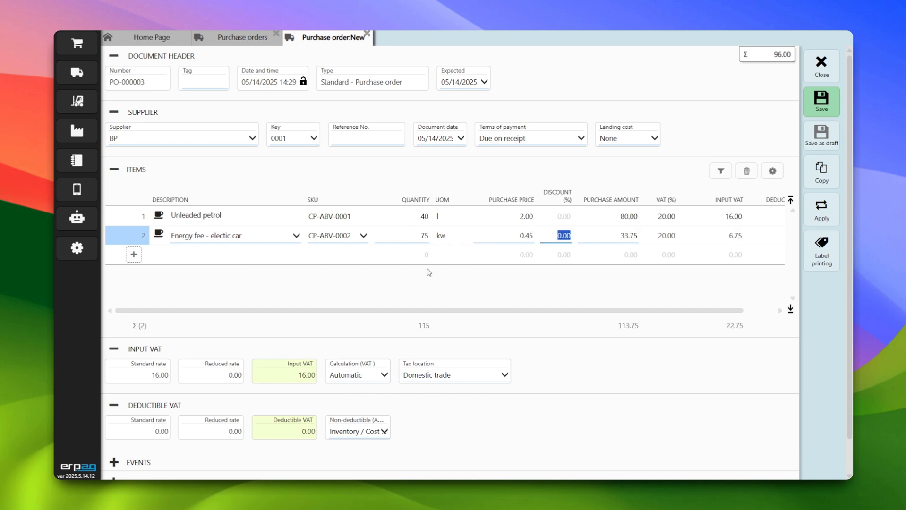
{"action": "key", "text": "Tab"}
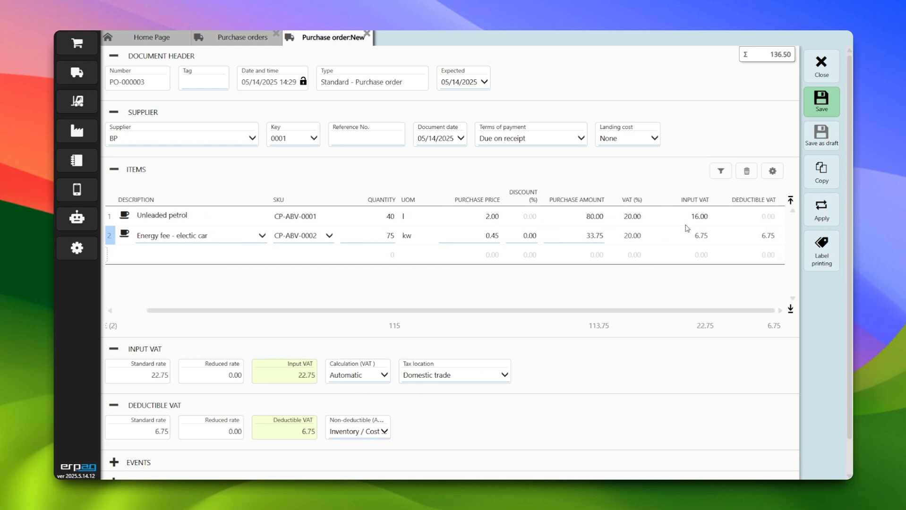
Step: Examine the VAT calculation setting and the petrol line's input and deductible VAT amounts
{"action": "left_click", "coordinate": [689, 224]}
{"action": "left_click", "coordinate": [384, 376]}
{"action": "left_click", "coordinate": [385, 376]}
{"action": "left_click", "coordinate": [765, 217]}
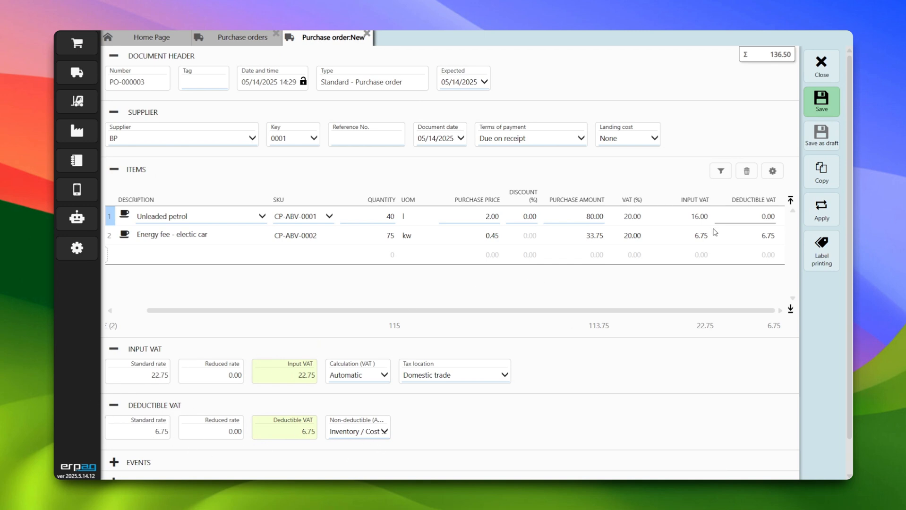
{"action": "left_click", "coordinate": [699, 218]}
Step: Widen the Non-deductible (Amount) field and review its options, keeping Inventory / Cost of services
{"action": "left_click", "coordinate": [372, 432]}
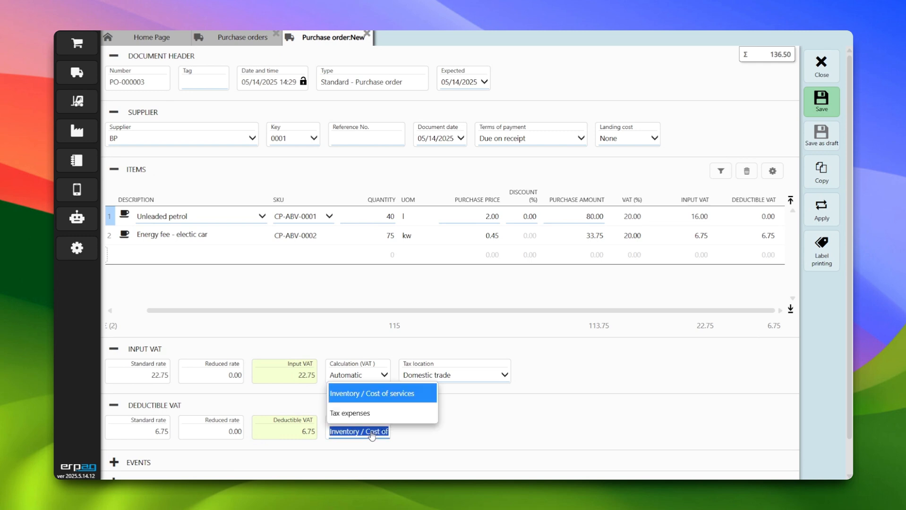
{"action": "left_click", "coordinate": [372, 435]}
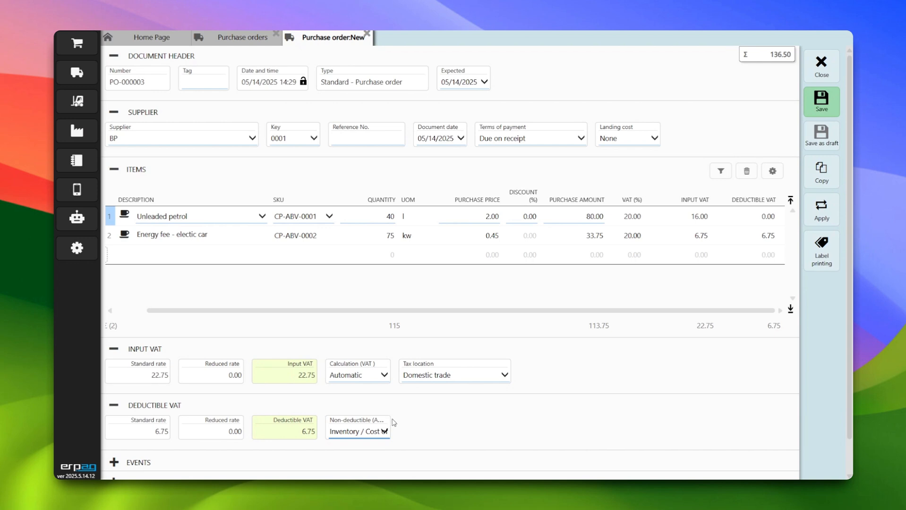
{"action": "left_click_drag", "start_coordinate": [389, 419], "coordinate": [421, 418]}
{"action": "left_click", "coordinate": [389, 433]}
{"action": "left_click", "coordinate": [389, 434]}
{"action": "left_click", "coordinate": [390, 434]}
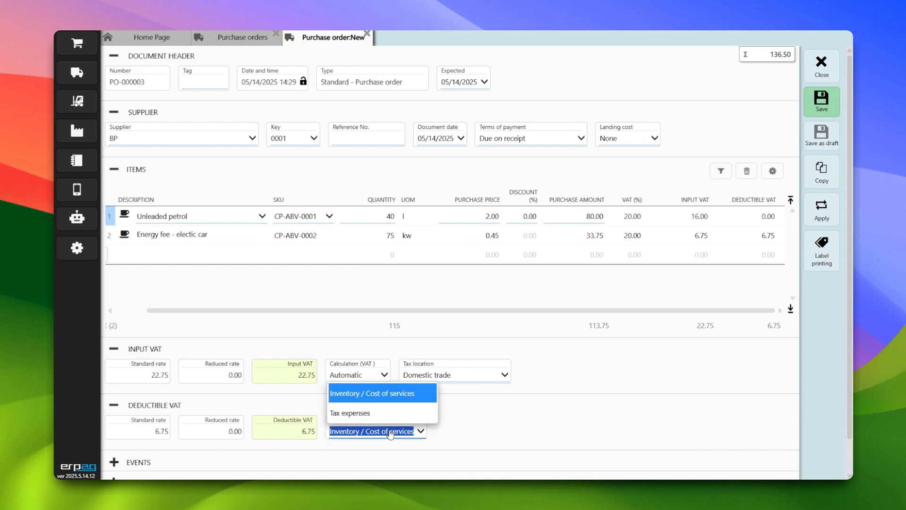
{"action": "left_click", "coordinate": [390, 434]}
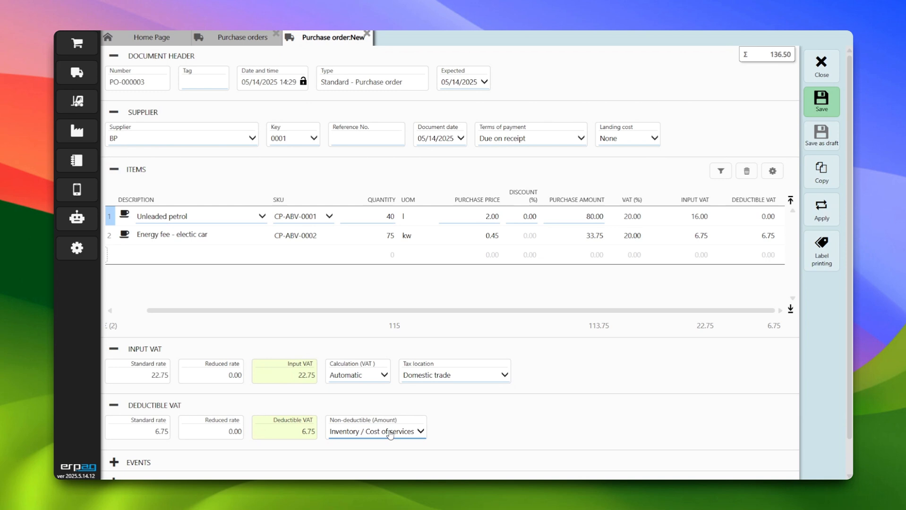
{"action": "left_click", "coordinate": [390, 435]}
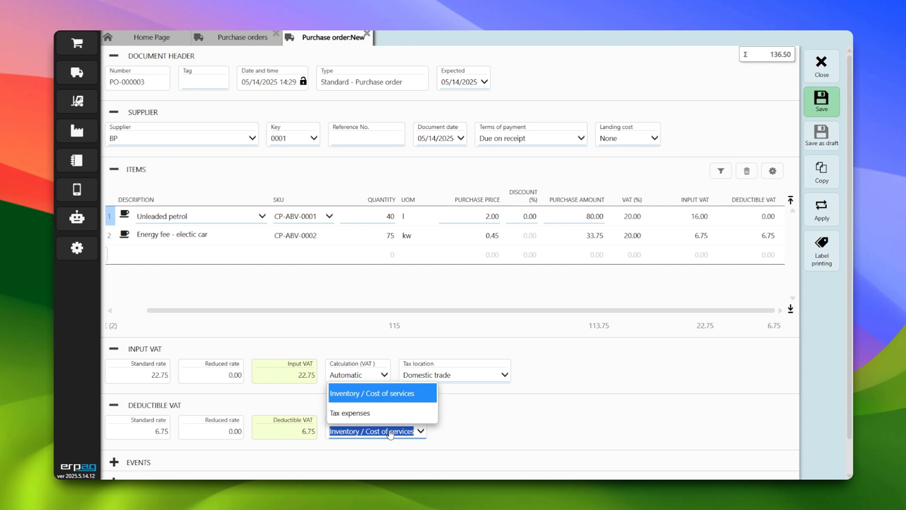
{"action": "left_click", "coordinate": [498, 426]}
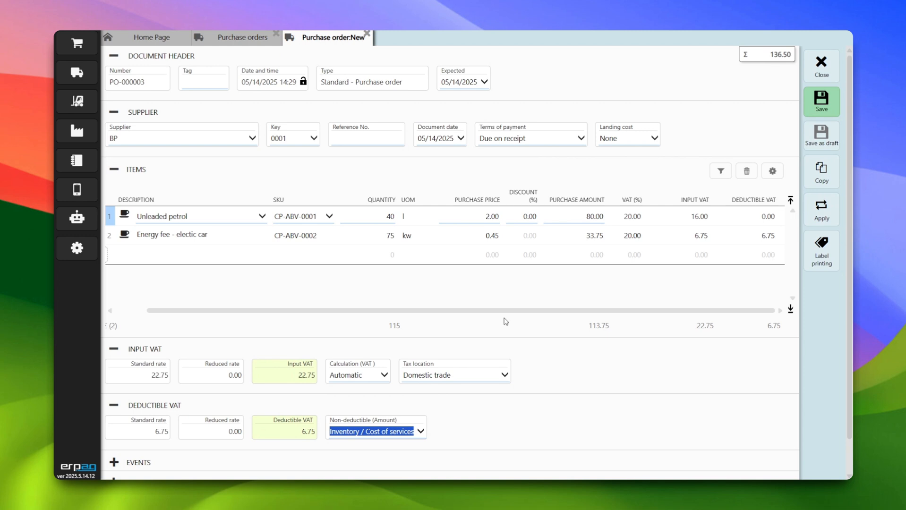
Step: Switch the VAT calculation to Manual entry and set the standard-rate input VAT to 25
{"action": "scroll", "coordinate": [506, 314], "scroll_direction": "left", "scroll_amount": 2}
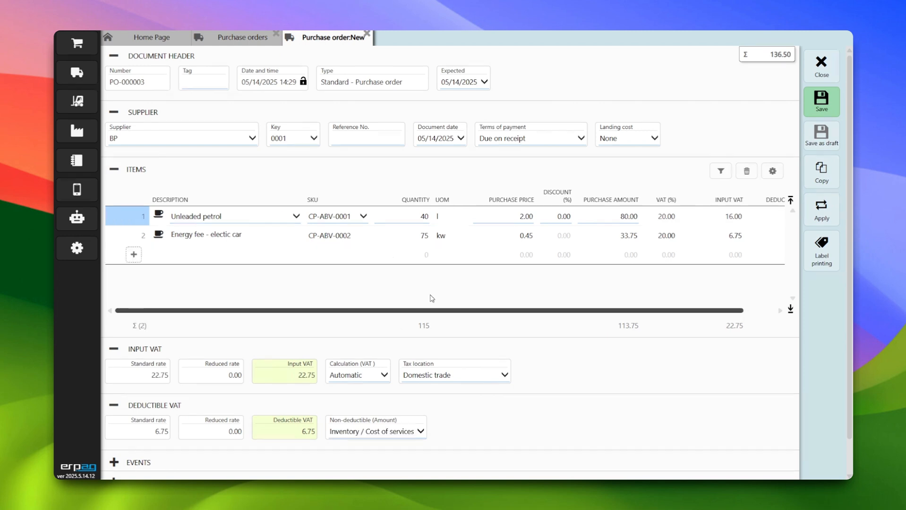
{"action": "left_click", "coordinate": [353, 368]}
{"action": "left_click", "coordinate": [364, 396]}
{"action": "left_click", "coordinate": [170, 374]}
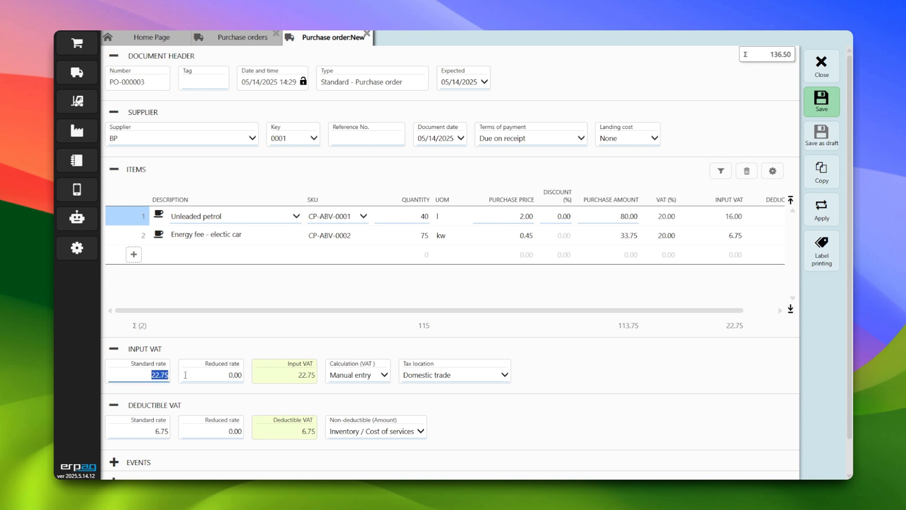
{"action": "type", "text": "25"}
{"action": "key", "text": "Return"}
Step: Set the standard-rate deductible VAT to 15.00
{"action": "left_click", "coordinate": [152, 436]}
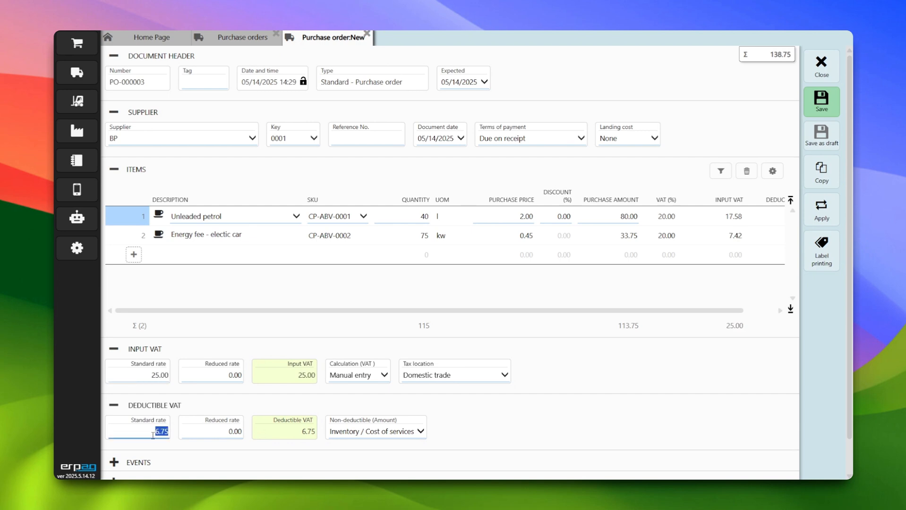
{"action": "type", "text": "0.00"}
{"action": "left_click", "coordinate": [150, 431]}
{"action": "type", "text": "15.00"}
{"action": "left_click", "coordinate": [210, 431]}
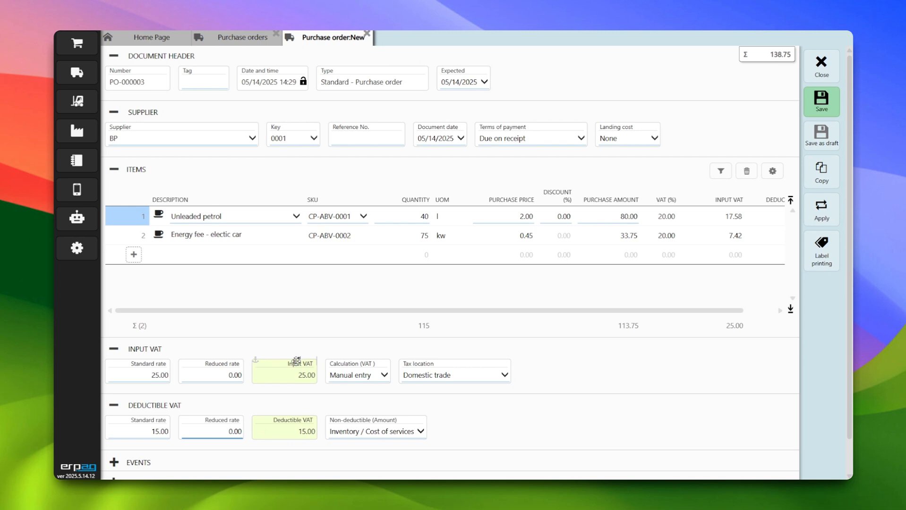
Step: Return the VAT calculation to Automatic, try Manual entry again, and restore Automatic
{"action": "left_click", "coordinate": [360, 375]}
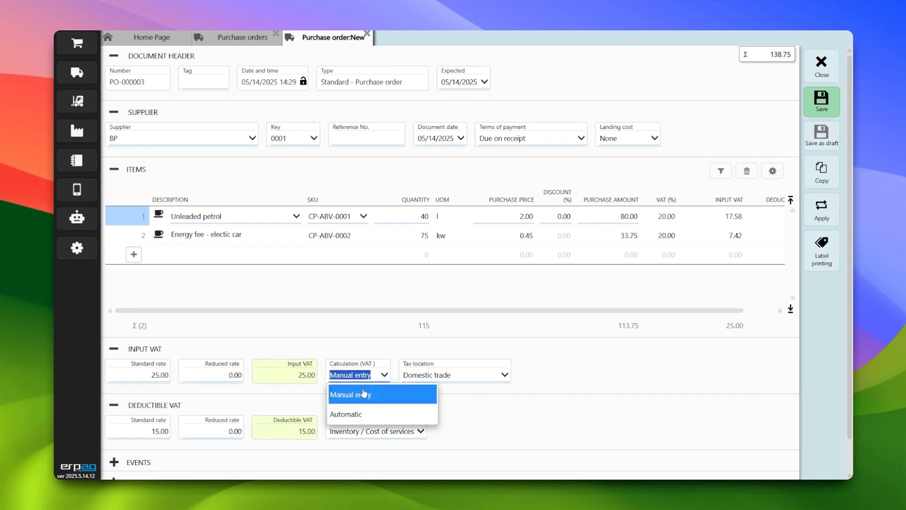
{"action": "left_click", "coordinate": [362, 415]}
{"action": "left_click", "coordinate": [358, 375]}
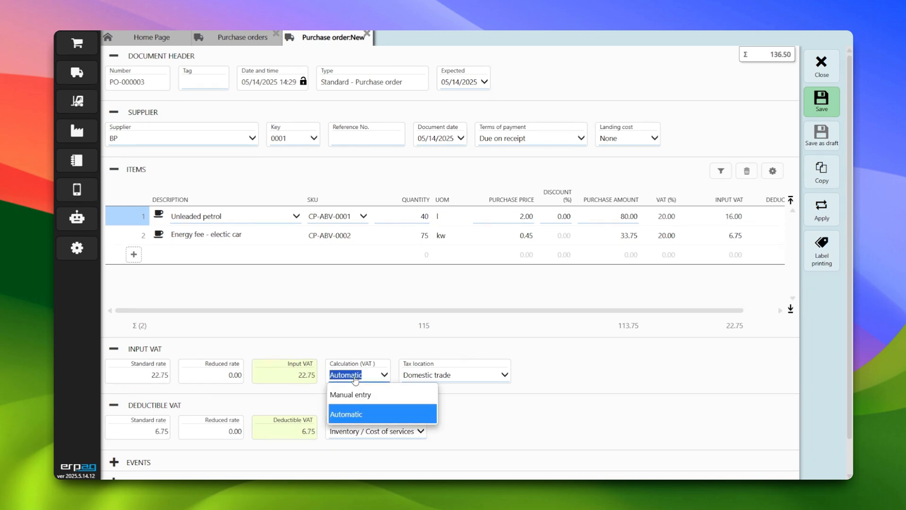
{"action": "left_click", "coordinate": [357, 396]}
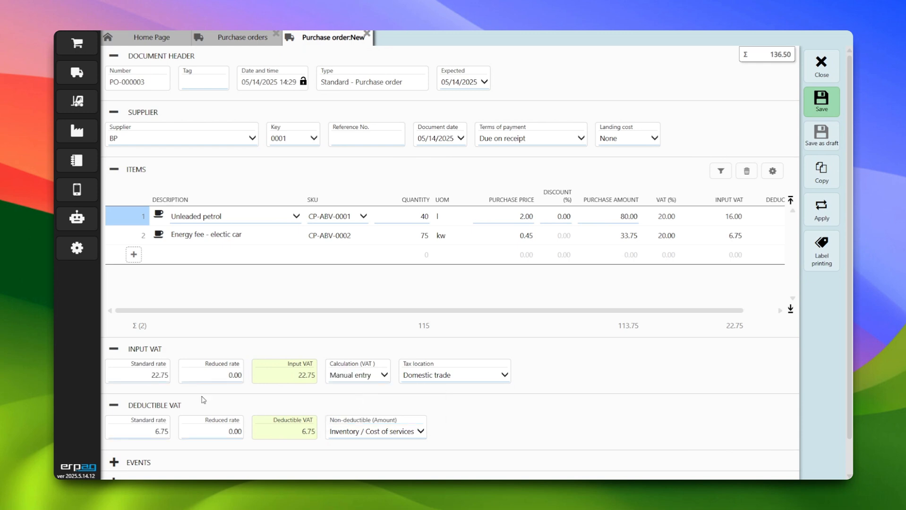
{"action": "left_click", "coordinate": [147, 434]}
{"action": "left_click", "coordinate": [345, 376]}
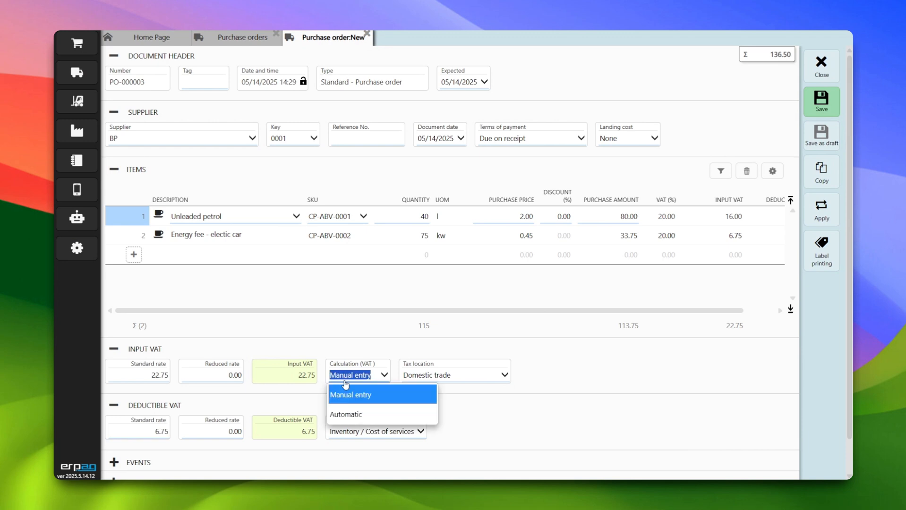
{"action": "left_click", "coordinate": [349, 415]}
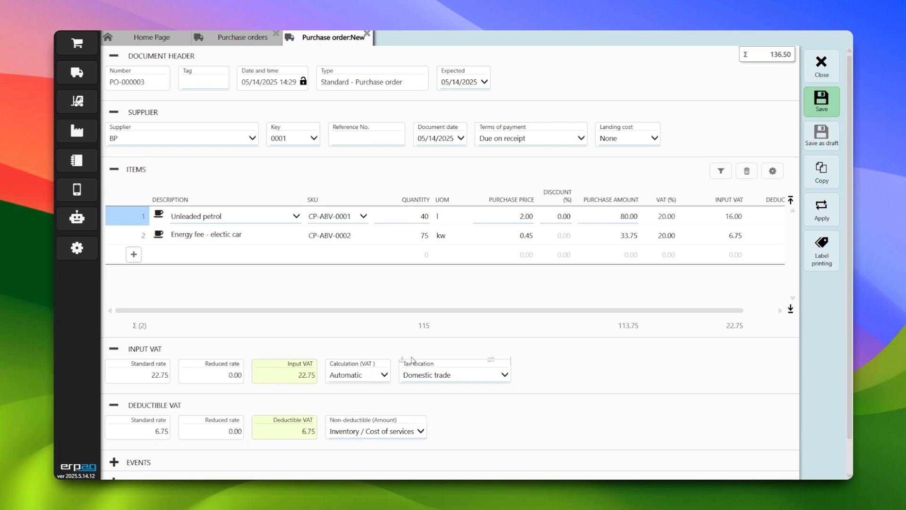
Step: Check the tax location and the deductible VAT column, and save the purchase order
{"action": "left_click", "coordinate": [451, 378]}
{"action": "left_click", "coordinate": [451, 383]}
{"action": "left_click_drag", "start_coordinate": [484, 314], "coordinate": [567, 313]}
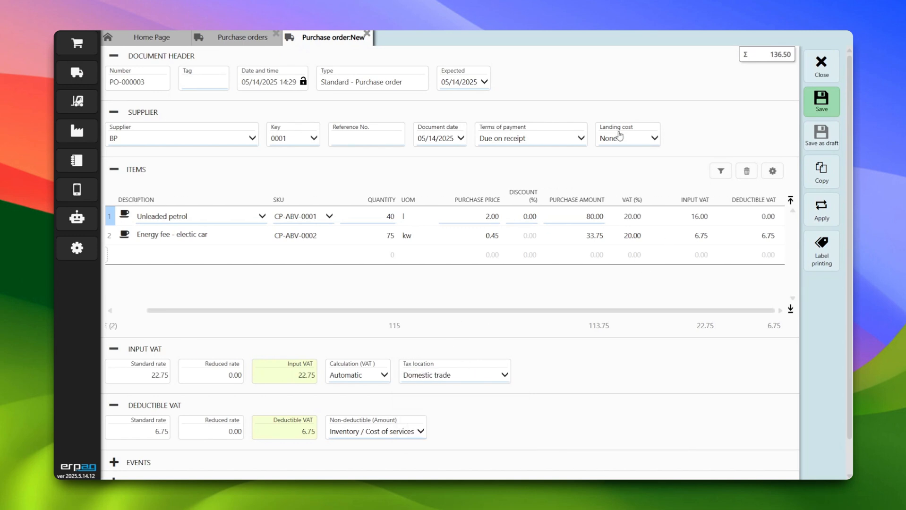
{"action": "left_click", "coordinate": [809, 109]}
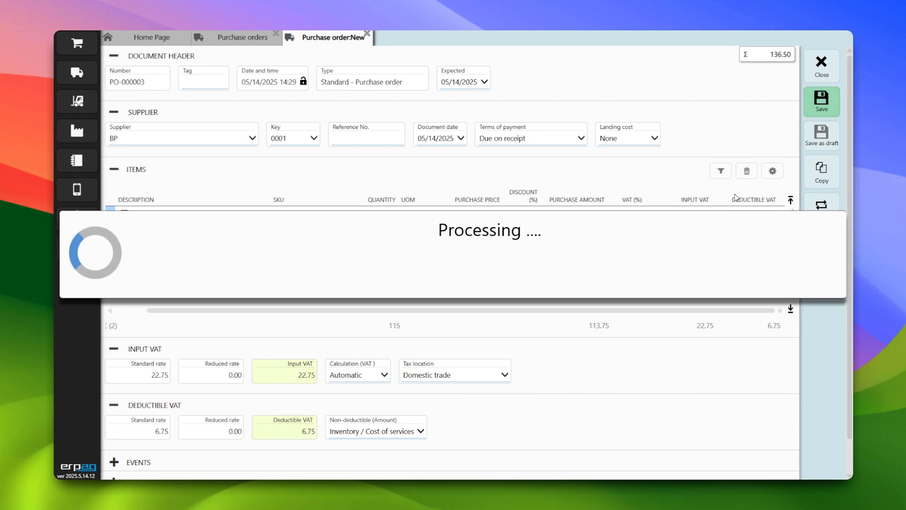
Step: Examine the landing cost and stock amount of the saved order's lines, and close the order
{"action": "left_click_drag", "start_coordinate": [517, 311], "coordinate": [683, 321]}
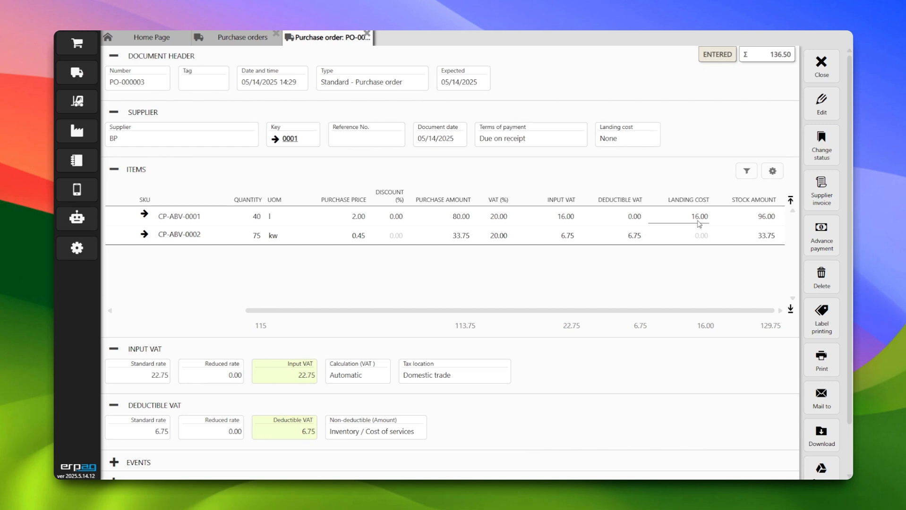
{"action": "left_click_drag", "start_coordinate": [653, 310], "coordinate": [349, 240]}
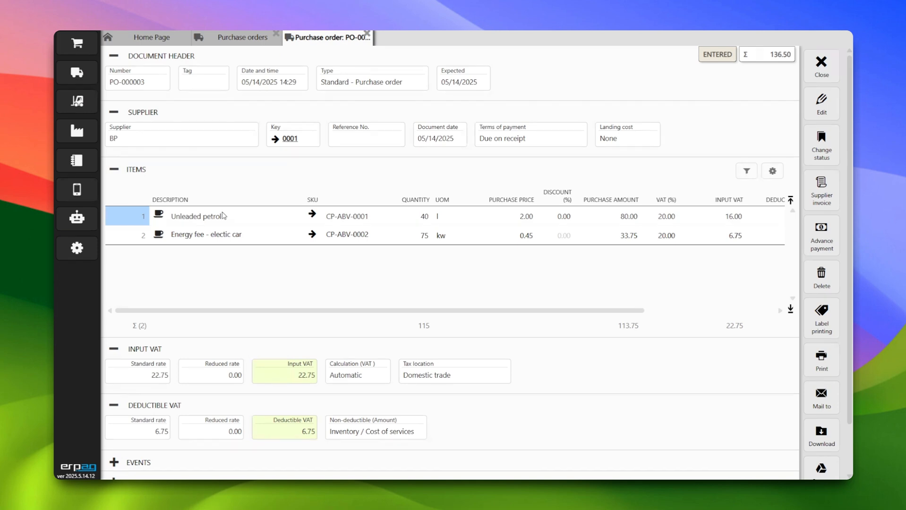
{"action": "left_click", "coordinate": [821, 71]}
Step: Create a new purchase order and choose Gas and Solar Home as its supplier
{"action": "left_click", "coordinate": [263, 83]}
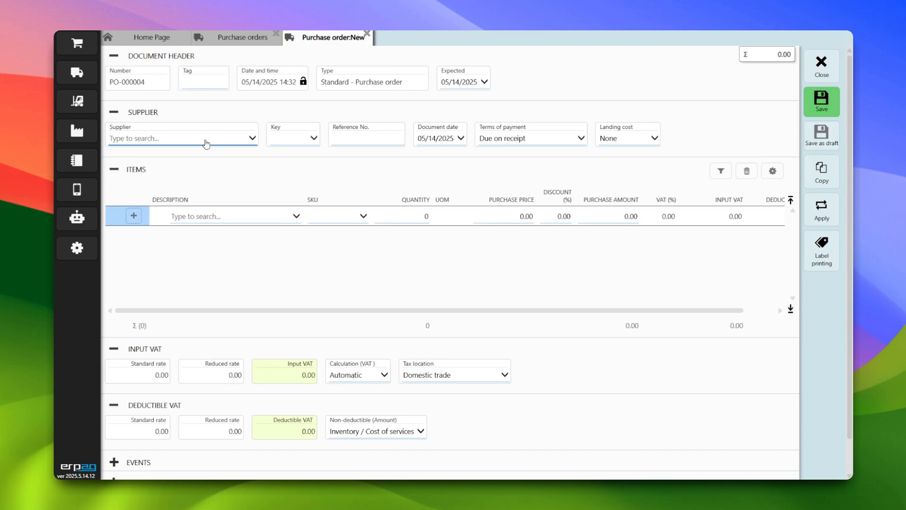
{"action": "left_click", "coordinate": [204, 139]}
{"action": "left_click", "coordinate": [173, 185]}
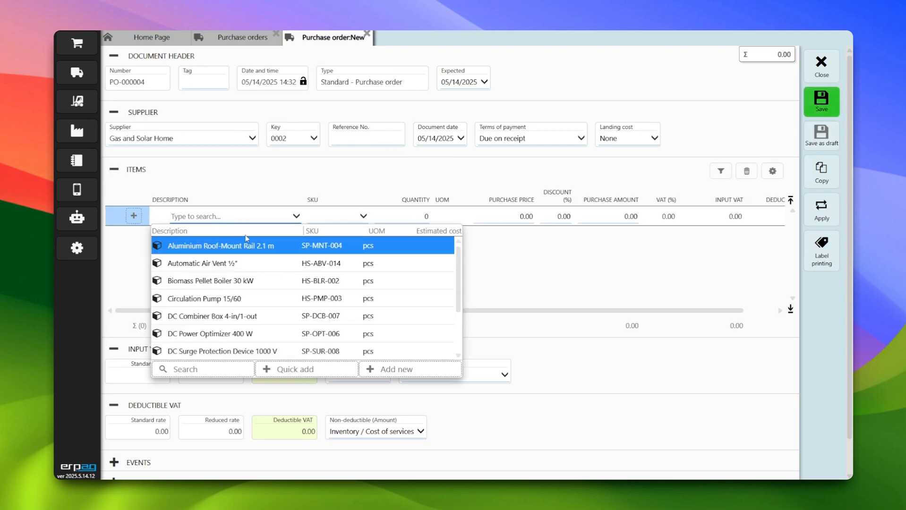
Step: Add items BP-BAT-012, HS-BLR-001 and HS-EXV-004 to the purchase order
{"action": "left_click", "coordinate": [347, 219]}
{"action": "left_click", "coordinate": [355, 245]}
{"action": "left_click", "coordinate": [337, 239]}
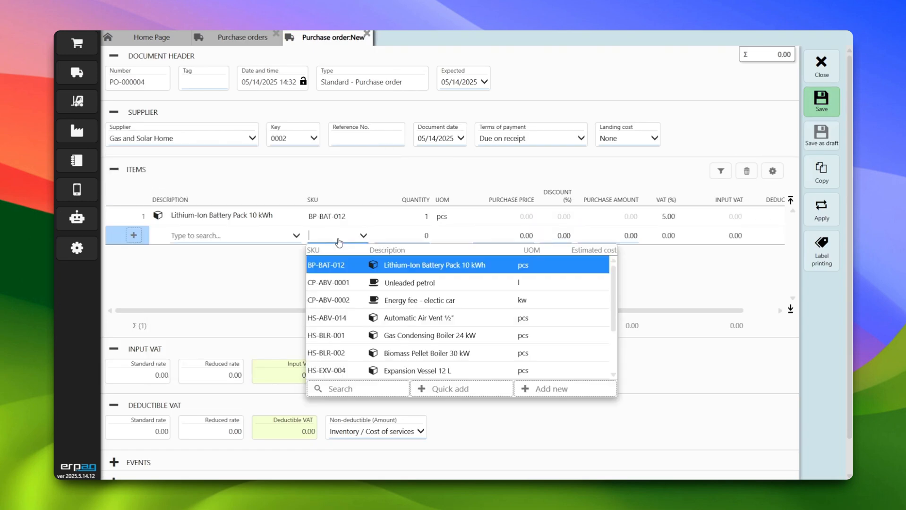
{"action": "scroll", "coordinate": [389, 308], "scroll_direction": "down", "scroll_amount": 3}
{"action": "left_click", "coordinate": [378, 283]}
{"action": "left_click", "coordinate": [337, 255]}
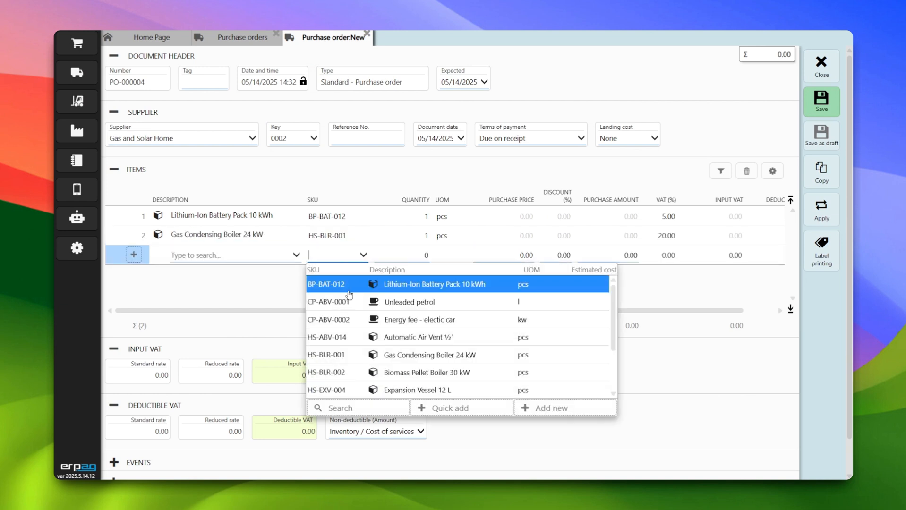
{"action": "scroll", "coordinate": [364, 323], "scroll_direction": "down", "scroll_amount": 2}
{"action": "left_click", "coordinate": [364, 323]}
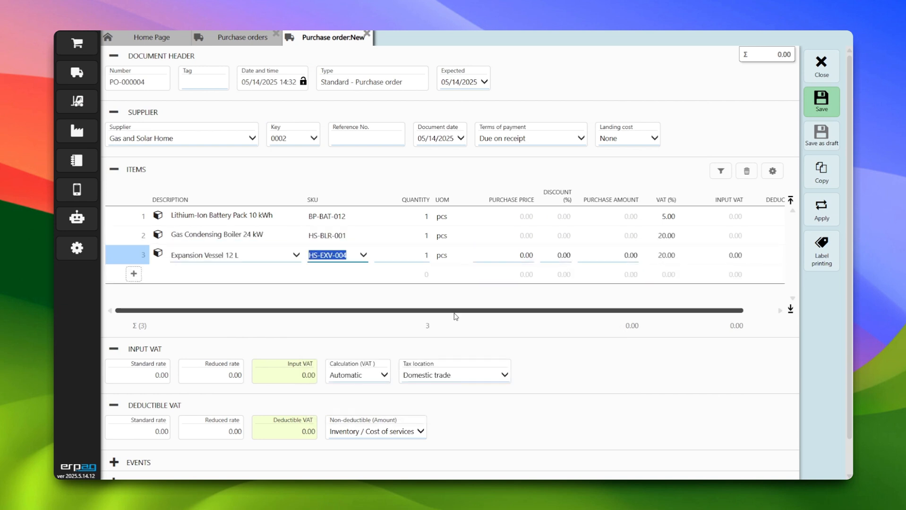
Step: Set the purchase prices to 500 for the battery pack, 1000 for the gas boiler and 50 for the expansion vessel
{"action": "scroll", "coordinate": [453, 312], "scroll_direction": "right", "scroll_amount": 2}
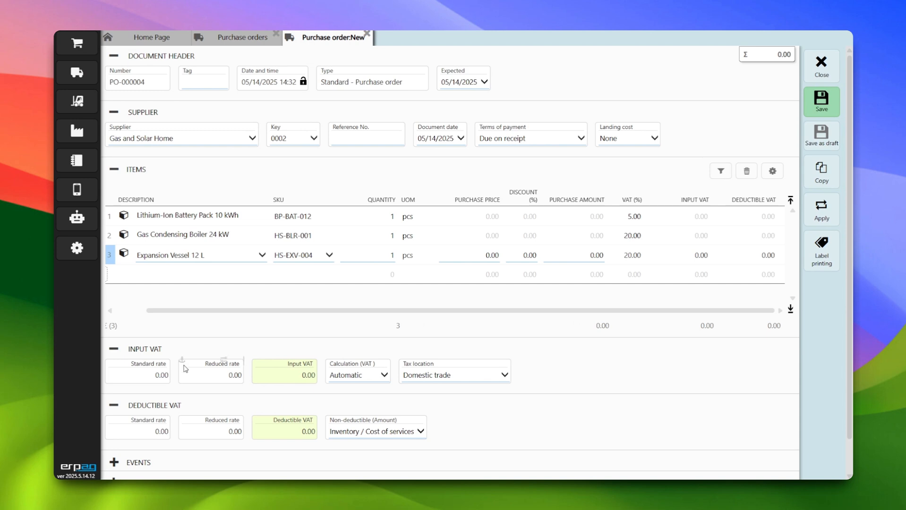
{"action": "left_click", "coordinate": [453, 220]}
{"action": "type", "text": "500"}
{"action": "left_click", "coordinate": [468, 235]}
{"action": "type", "text": "1000"}
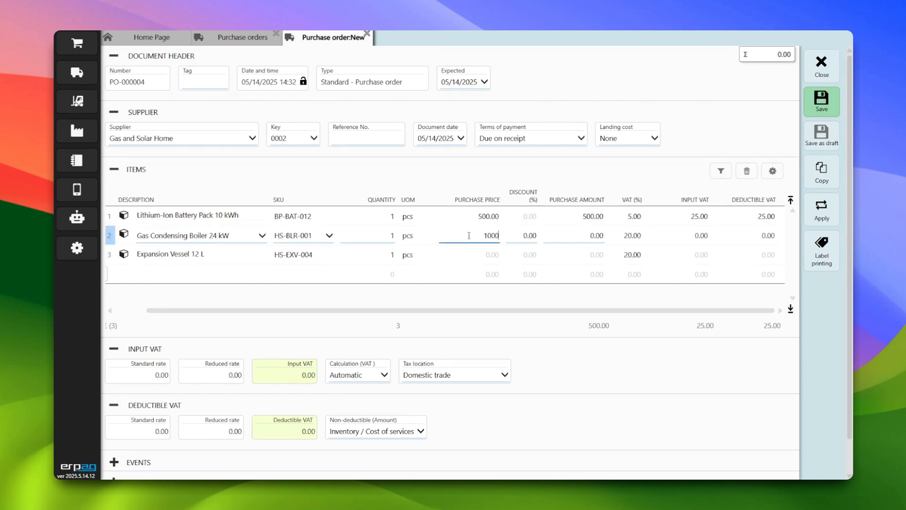
{"action": "key", "text": "Tab"}
{"action": "key", "text": "shift+Tab"}
{"action": "key", "text": "Right"}
{"action": "key", "text": "Down"}
{"action": "type", "text": "50"}
{"action": "key", "text": "Tab"}
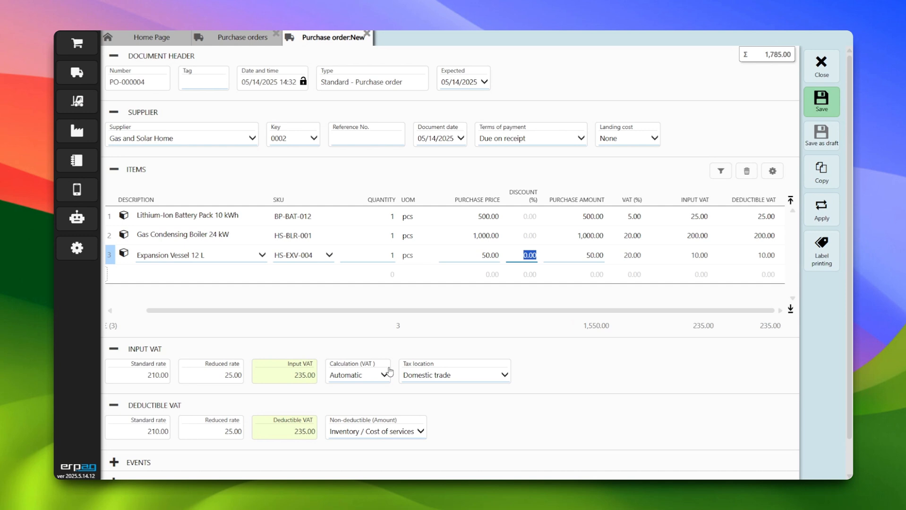
Step: Try Manual entry VAT calculation with reduced-rate deductible VAT at 0.00, and restore the Automatic calculation
{"action": "left_click", "coordinate": [374, 373]}
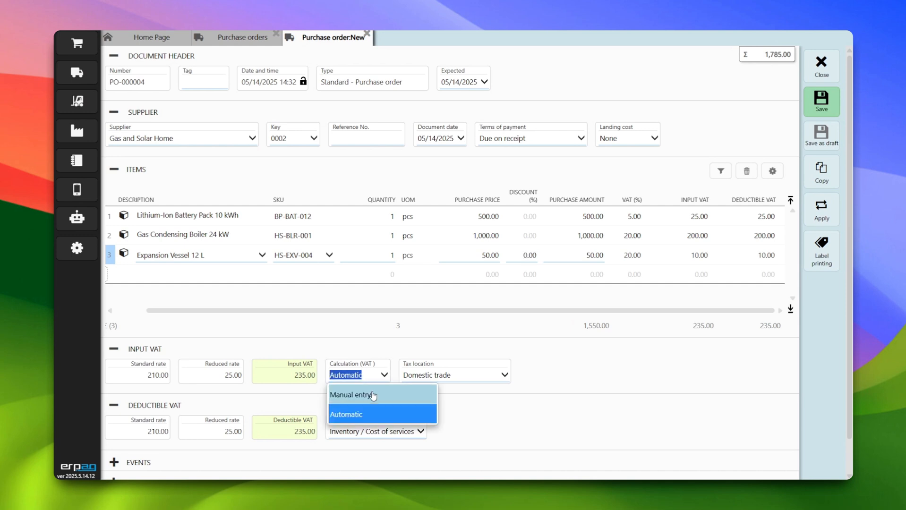
{"action": "left_click", "coordinate": [371, 394]}
{"action": "left_click", "coordinate": [160, 432]}
{"action": "left_click", "coordinate": [215, 429]}
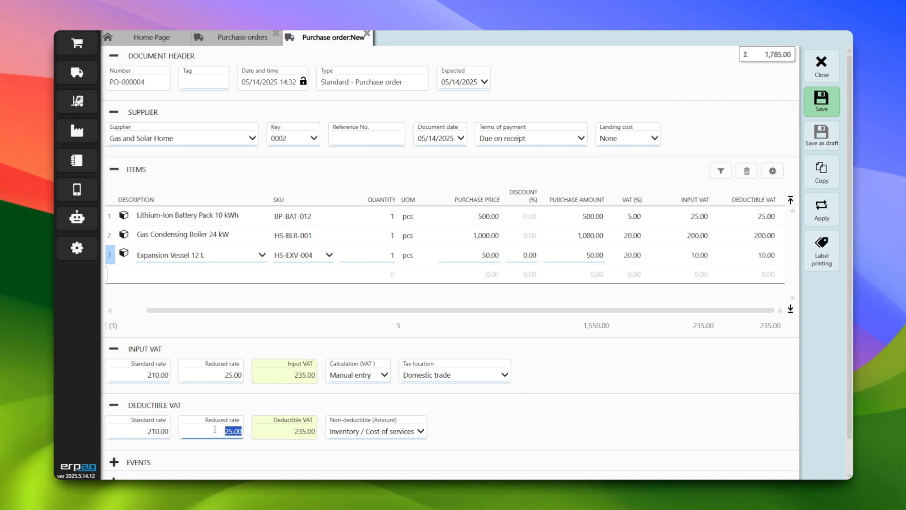
{"action": "type", "text": "0.00"}
{"action": "left_click_drag", "start_coordinate": [266, 312], "coordinate": [396, 292]}
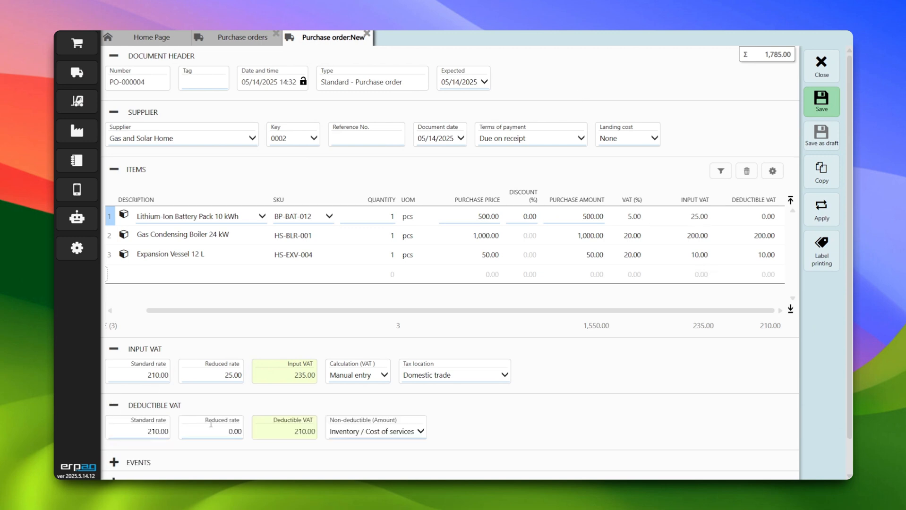
{"action": "left_click", "coordinate": [355, 376]}
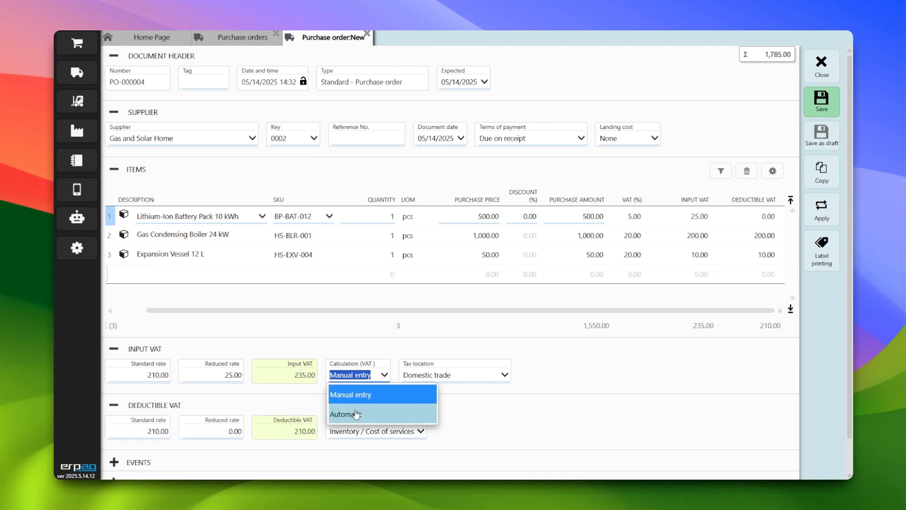
{"action": "left_click", "coordinate": [356, 413]}
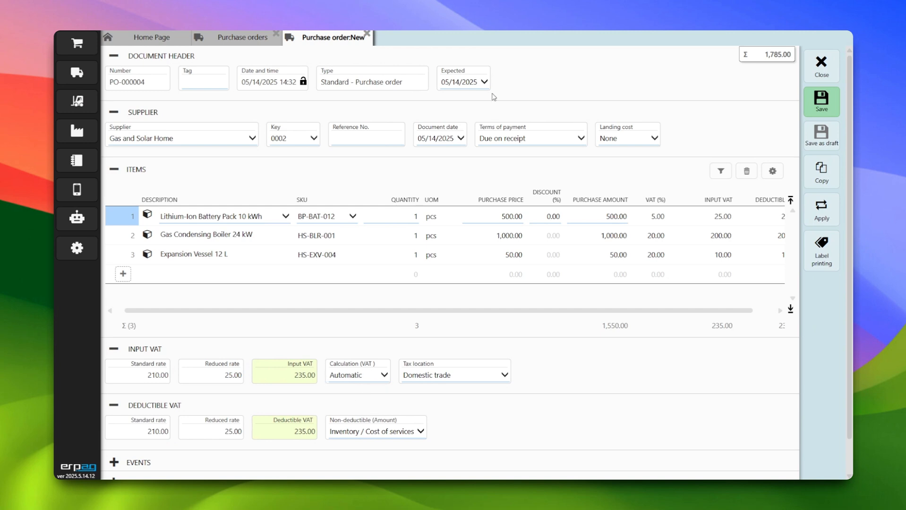
Step: Switch the VAT calculation to Manual entry with the reduced-rate deductible VAT at 0.00, and save the purchase order
{"action": "left_click", "coordinate": [351, 376]}
{"action": "left_click", "coordinate": [352, 393]}
{"action": "left_click", "coordinate": [211, 430]}
{"action": "type", "text": "0.00"}
{"action": "left_click", "coordinate": [822, 102]}
Step: Examine the deductible VAT, landing cost and stock amount of each line in the saved order
{"action": "scroll", "coordinate": [679, 237], "scroll_direction": "right", "scroll_amount": 6}
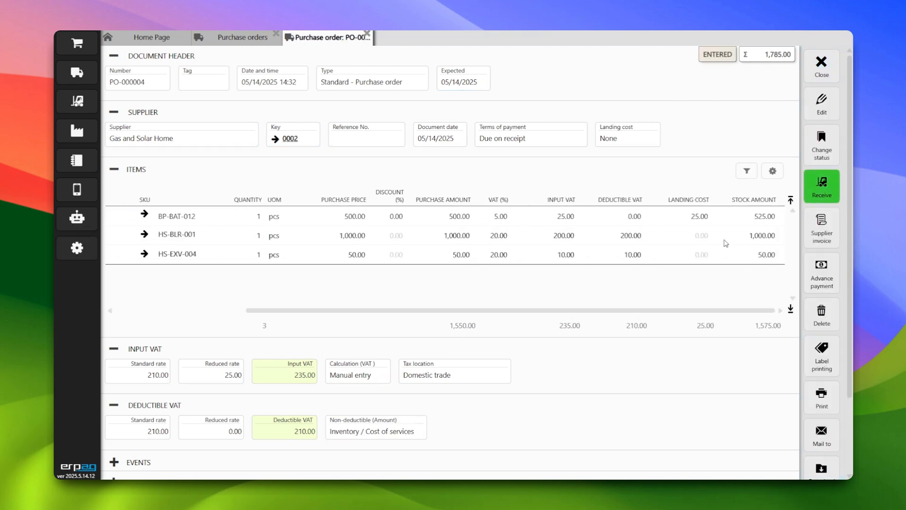
{"action": "scroll", "coordinate": [192, 293], "scroll_direction": "left", "scroll_amount": 6}
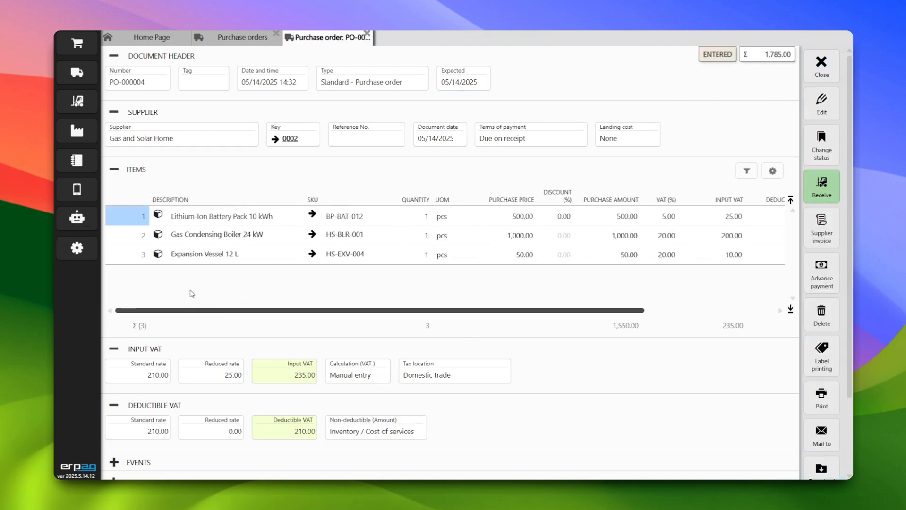
{"action": "scroll", "coordinate": [368, 311], "scroll_direction": "right", "scroll_amount": 6}
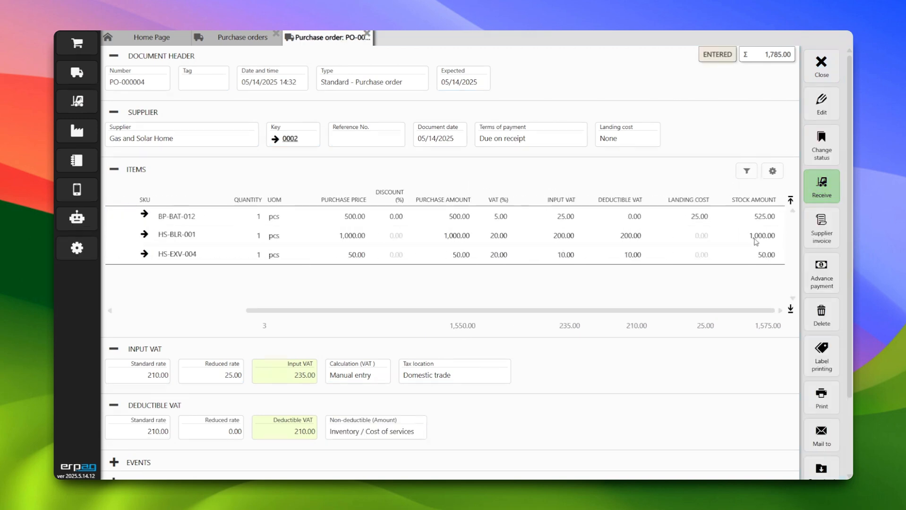